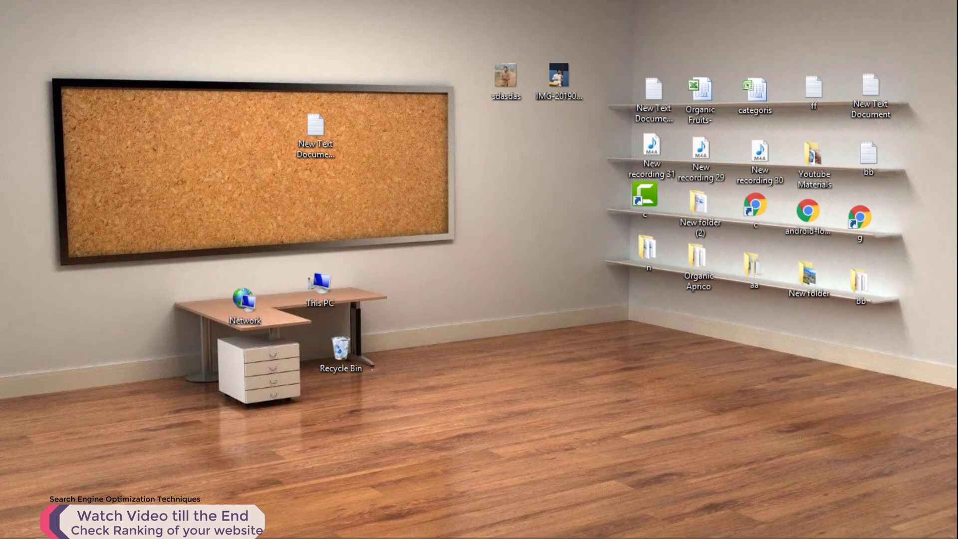
- Launch Chrome from the desktop shortcut to a New Tab page
{"action": "left_click", "coordinate": [150, 525]}
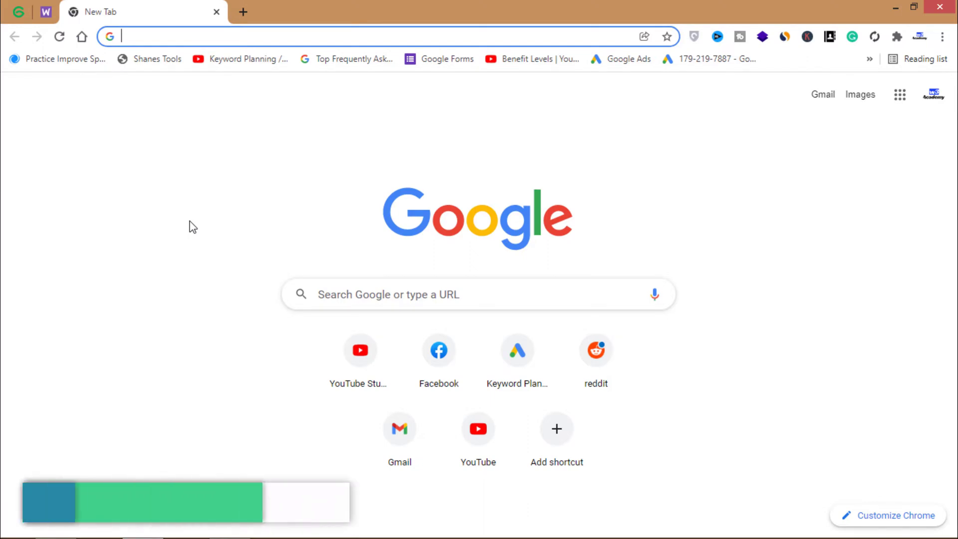
- Go to w3-tools.net and open its Keyword Rank Checker tool page
{"action": "type", "text": "w3-tools.net"}
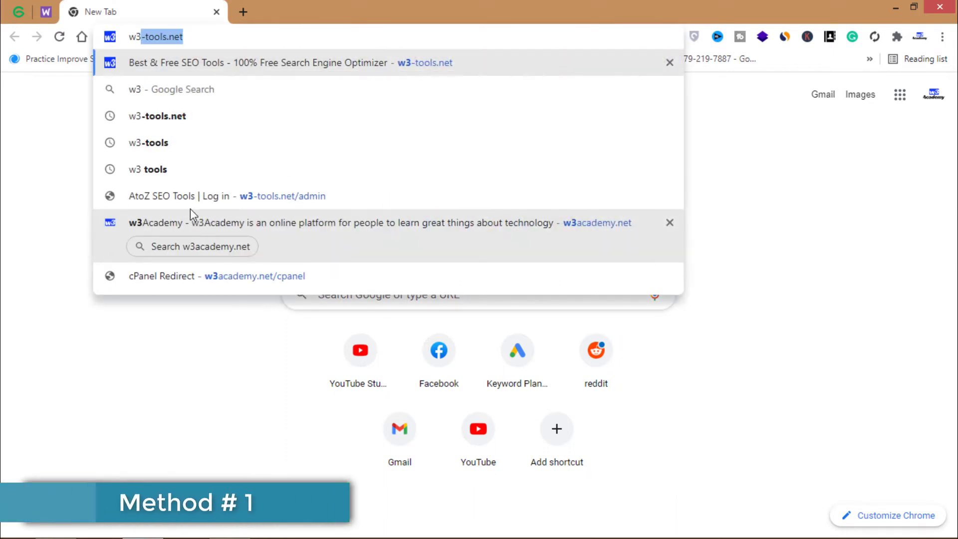
{"action": "left_click", "coordinate": [238, 67]}
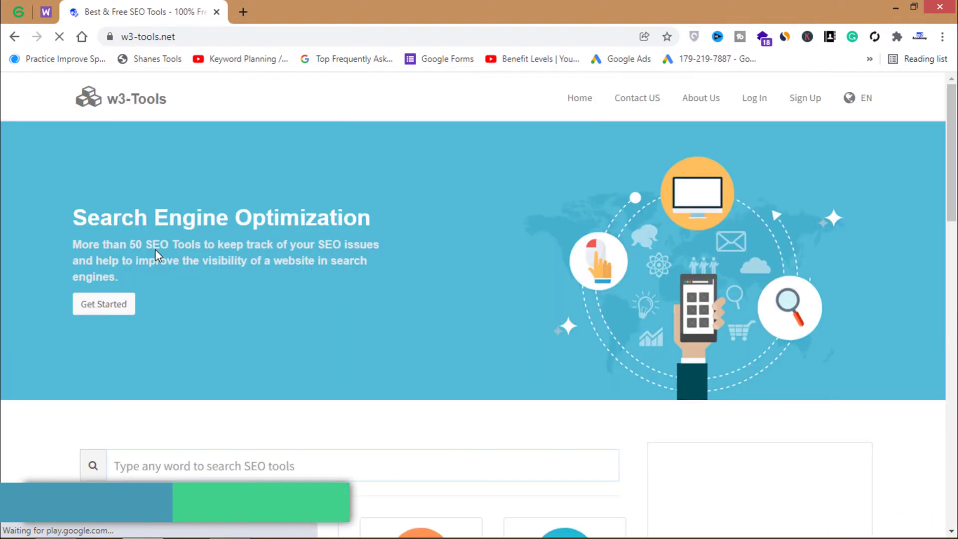
{"action": "scroll", "coordinate": [106, 516], "scroll_direction": "down", "scroll_amount": 9}
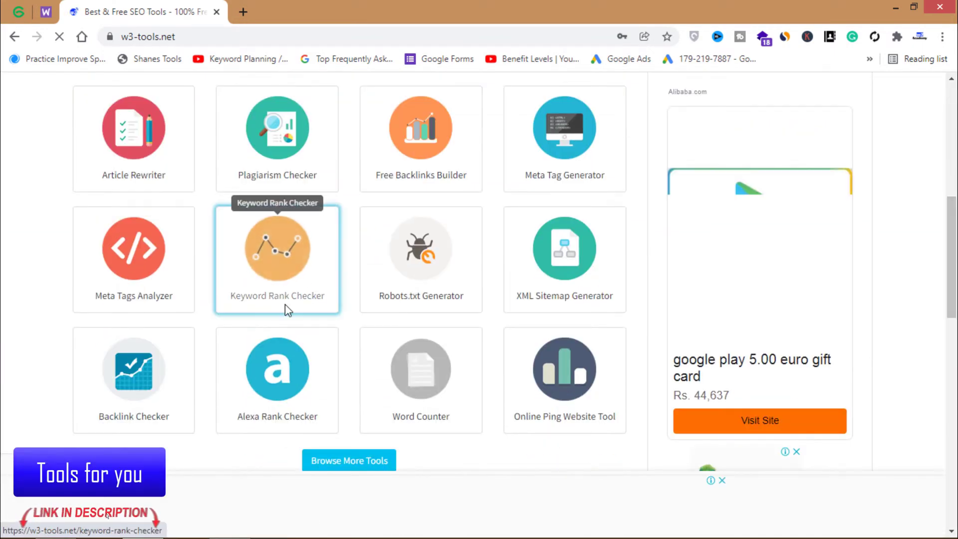
{"action": "left_click", "coordinate": [282, 273]}
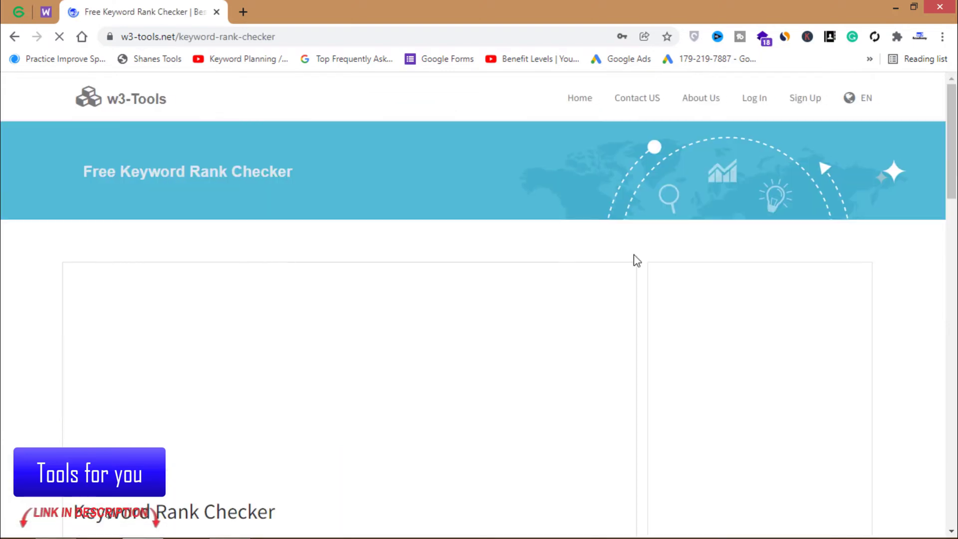
{"action": "scroll", "coordinate": [950, 241], "scroll_direction": "down", "scroll_amount": 5}
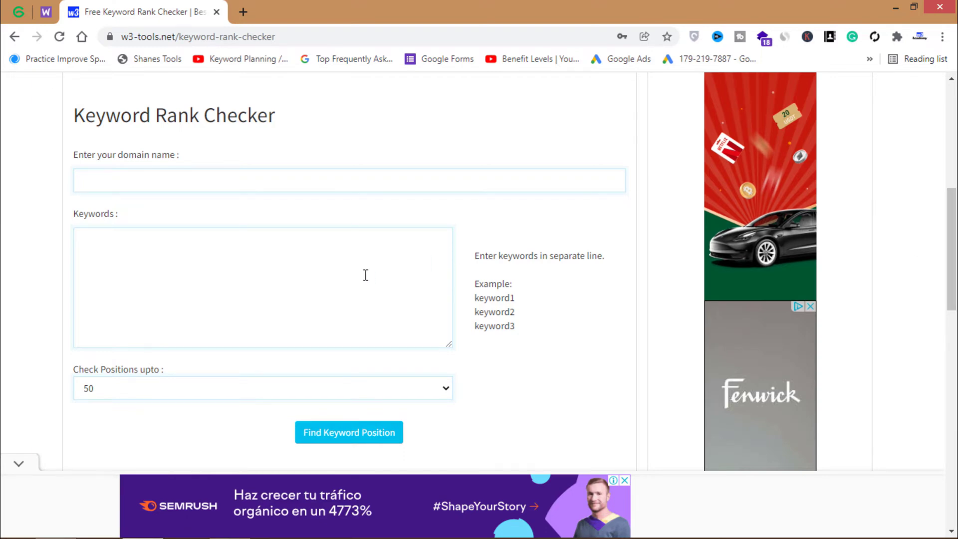
- Enter domain organicaprico.com with keywords zarshak, zarshak e shireen, zarshak in pakistan, keeping 50 positions
{"action": "left_click", "coordinate": [167, 178]}
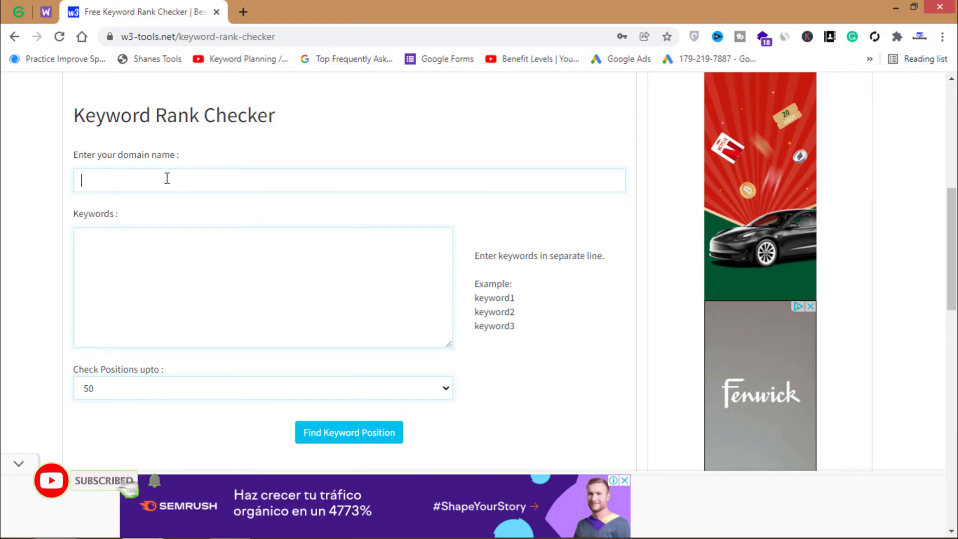
{"action": "type", "text": "organicapr"}
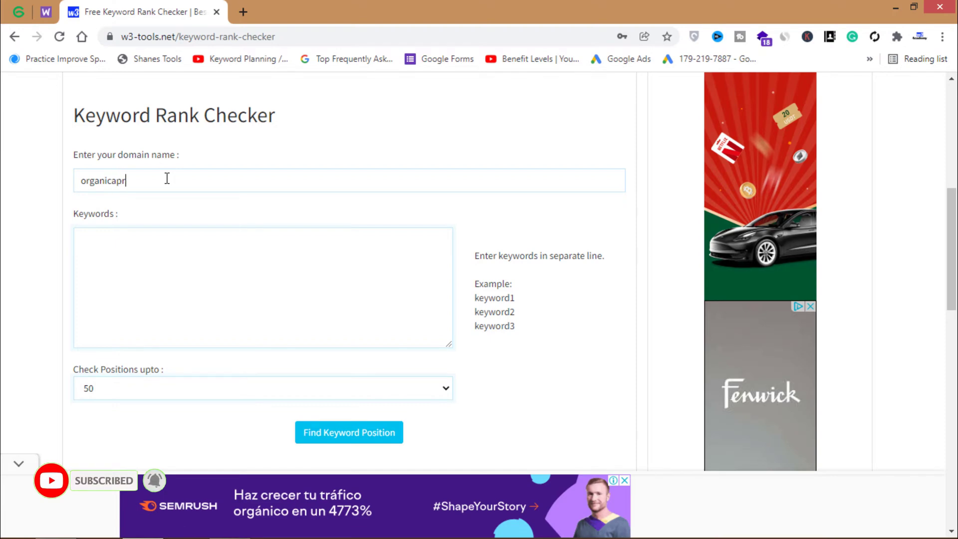
{"action": "type", "text": "ico.com"}
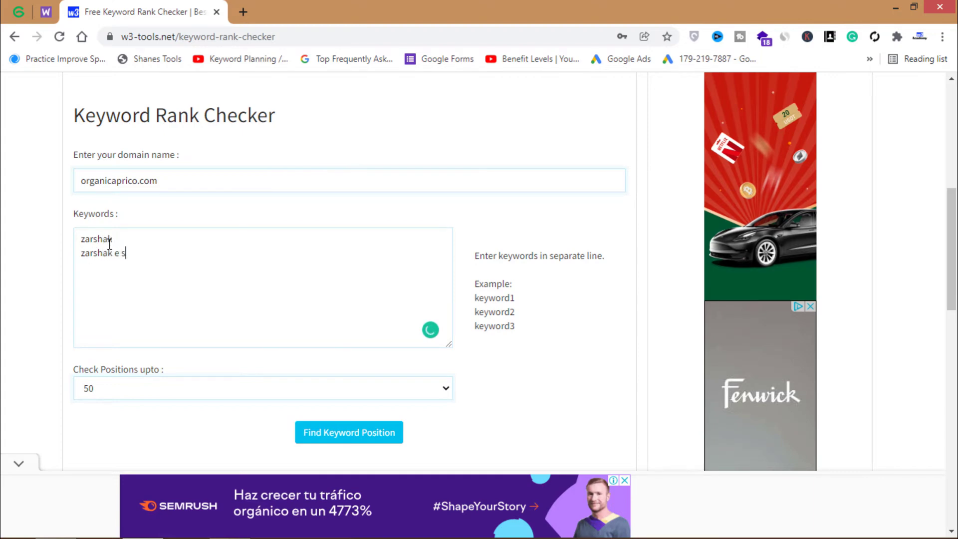
{"action": "key", "text": "Return"}
{"action": "type", "text": "za"}
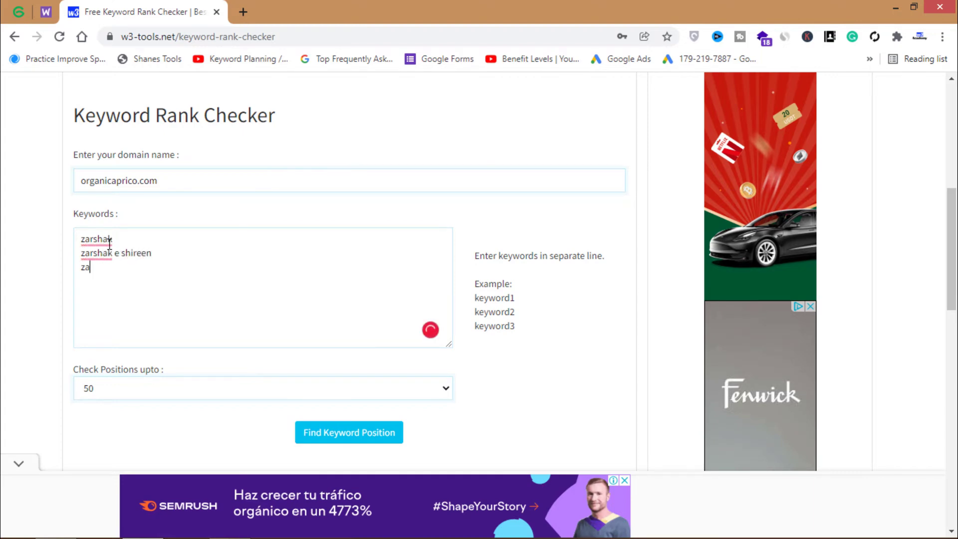
{"action": "type", "text": "rsh"}
{"action": "key", "text": "BackSpace"}
{"action": "type", "text": "shak"}
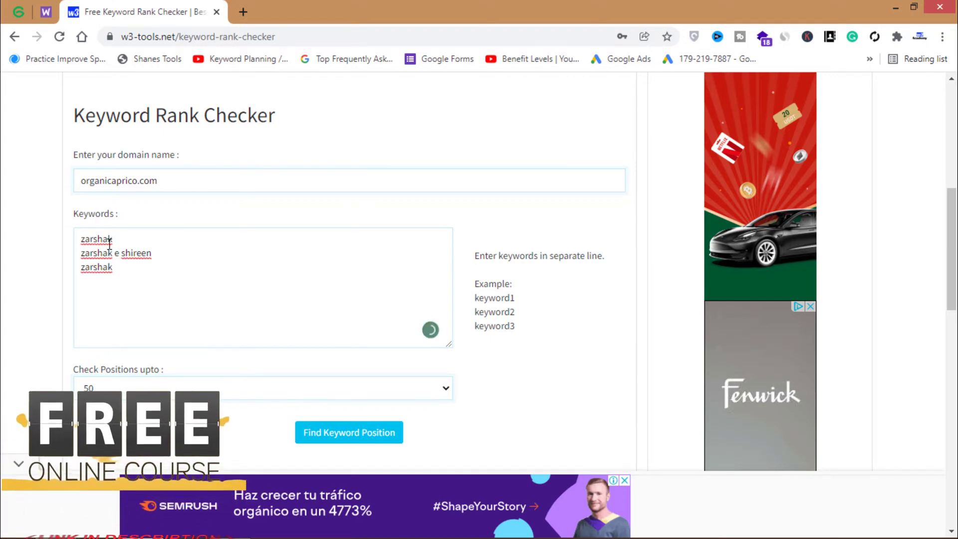
{"action": "type", "text": " in p"}
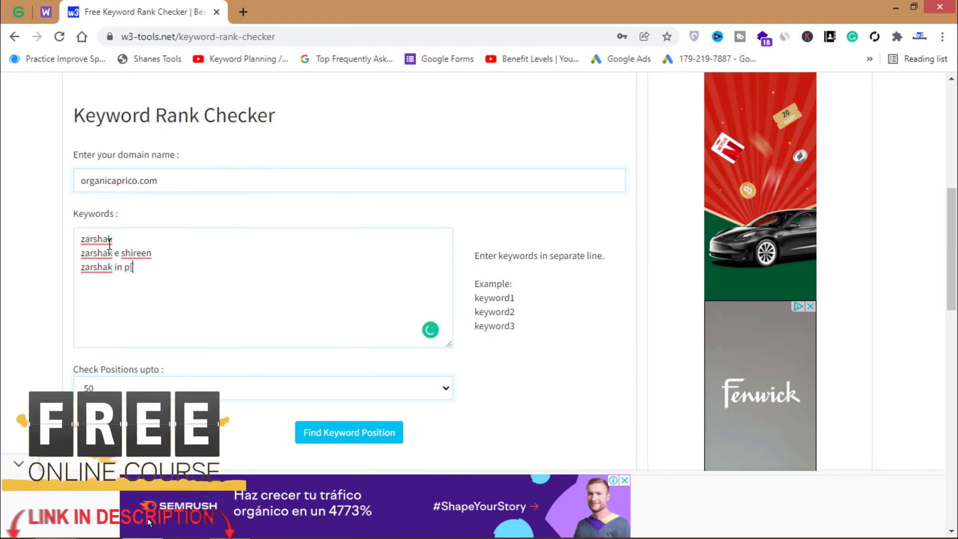
{"action": "type", "text": "akistan"}
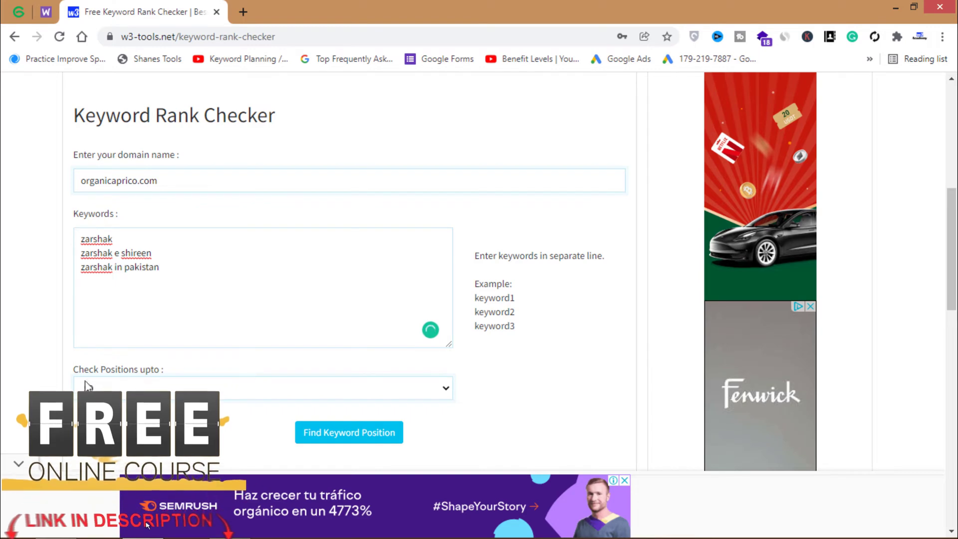
{"action": "left_click", "coordinate": [213, 386]}
{"action": "left_click", "coordinate": [182, 391]}
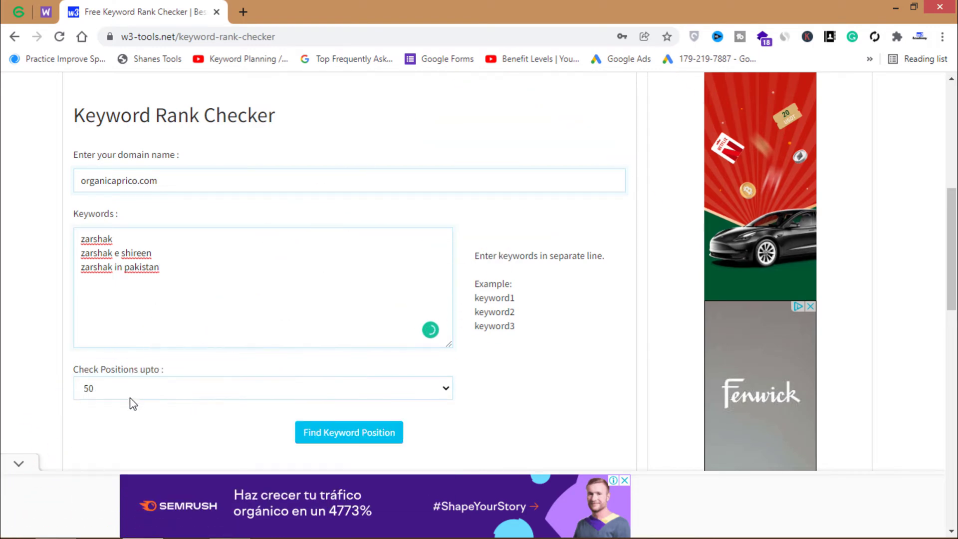
- Run the position check and highlight each keyword's Google rank: 3rd, 1st and 6th
{"action": "left_click", "coordinate": [352, 439]}
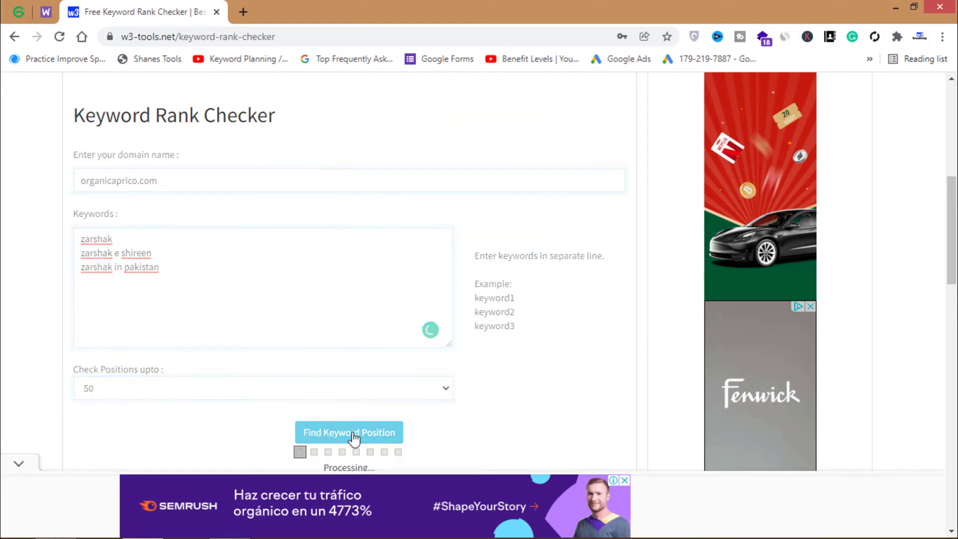
{"action": "scroll", "coordinate": [955, 228], "scroll_direction": "down", "scroll_amount": 1}
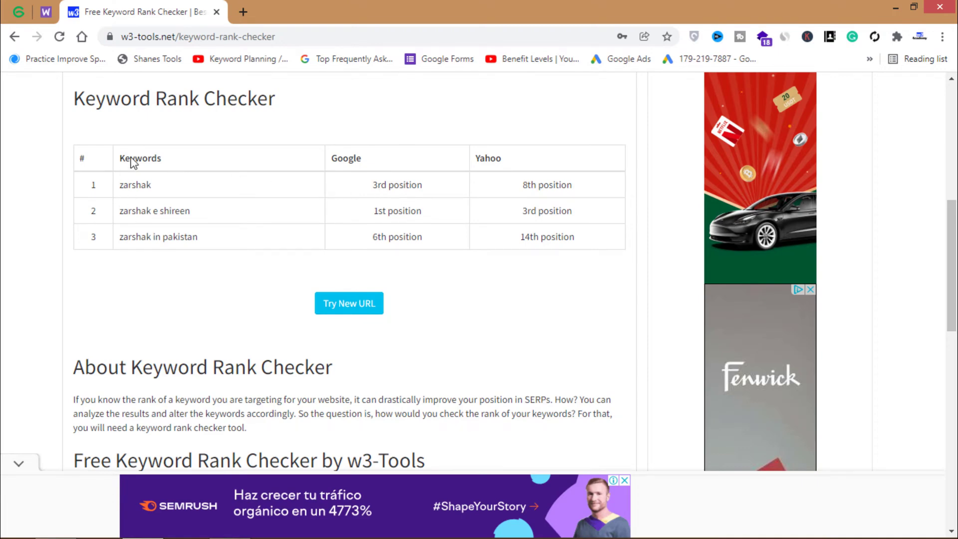
{"action": "double_click", "coordinate": [130, 185]}
{"action": "triple_click", "coordinate": [427, 193]}
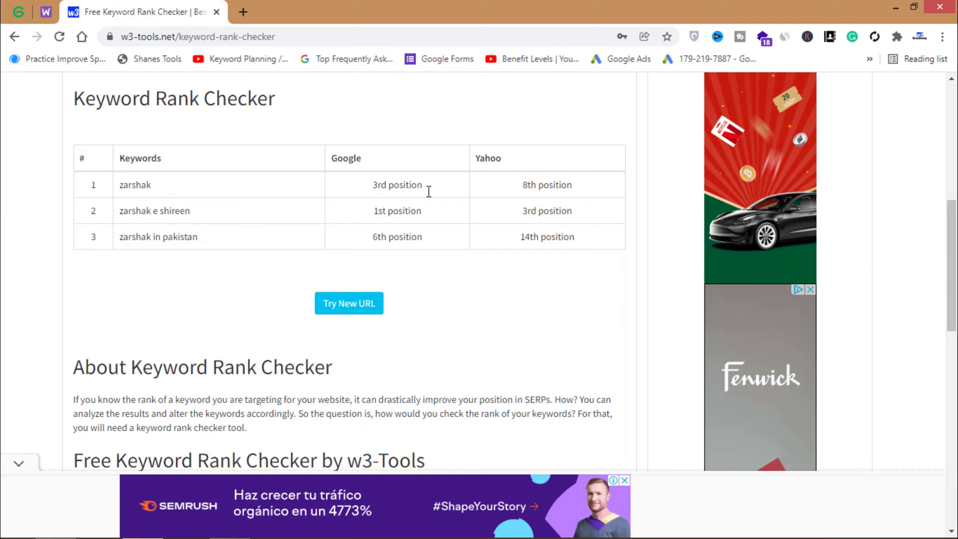
{"action": "left_click", "coordinate": [364, 174]}
{"action": "left_click_drag", "start_coordinate": [374, 216], "coordinate": [433, 215]}
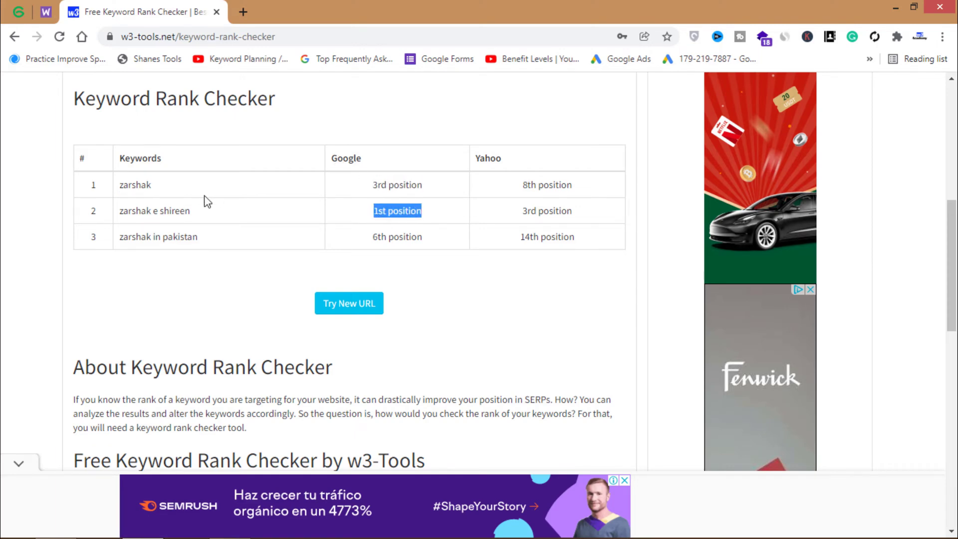
{"action": "left_click_drag", "start_coordinate": [119, 213], "coordinate": [233, 220]}
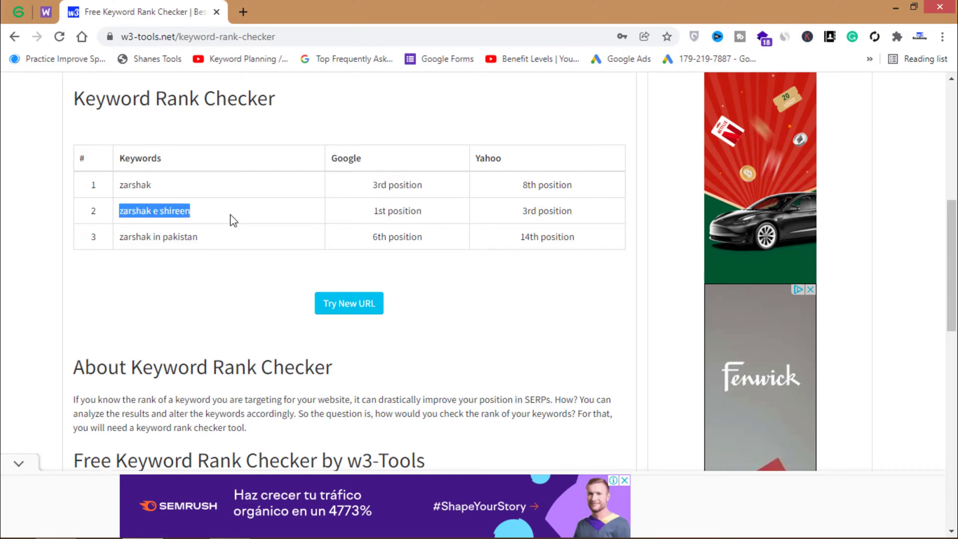
{"action": "double_click", "coordinate": [382, 237]}
{"action": "triple_click", "coordinate": [441, 247]}
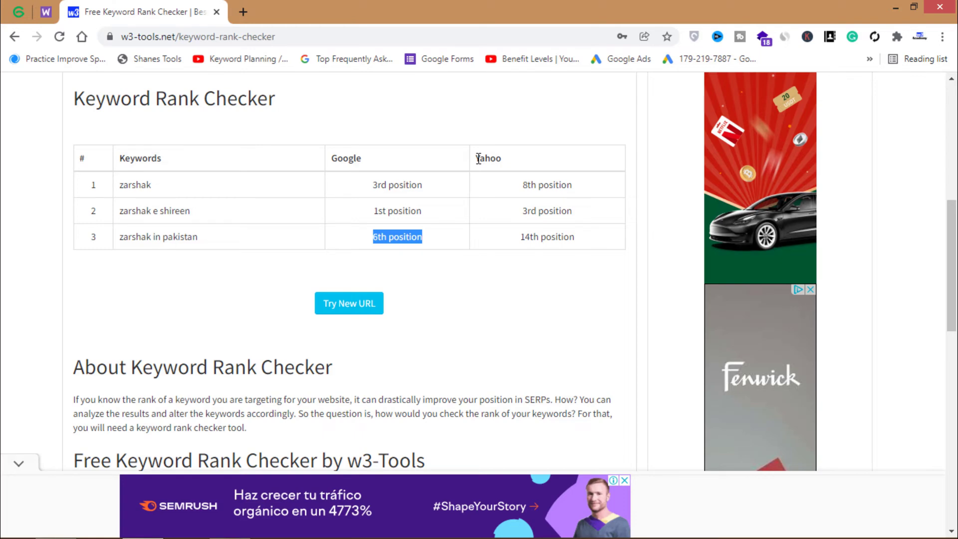
- Highlight the Yahoo and Google column headings, reload the results page, and open a new tab
{"action": "left_click_drag", "start_coordinate": [478, 159], "coordinate": [512, 161]}
{"action": "left_click", "coordinate": [513, 160]}
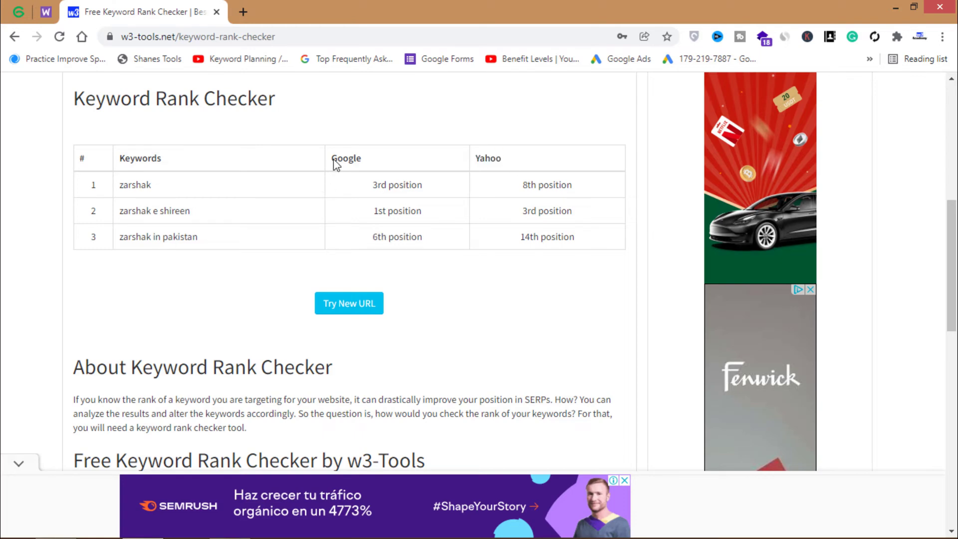
{"action": "left_click_drag", "start_coordinate": [331, 162], "coordinate": [373, 160]}
{"action": "left_click", "coordinate": [446, 242]}
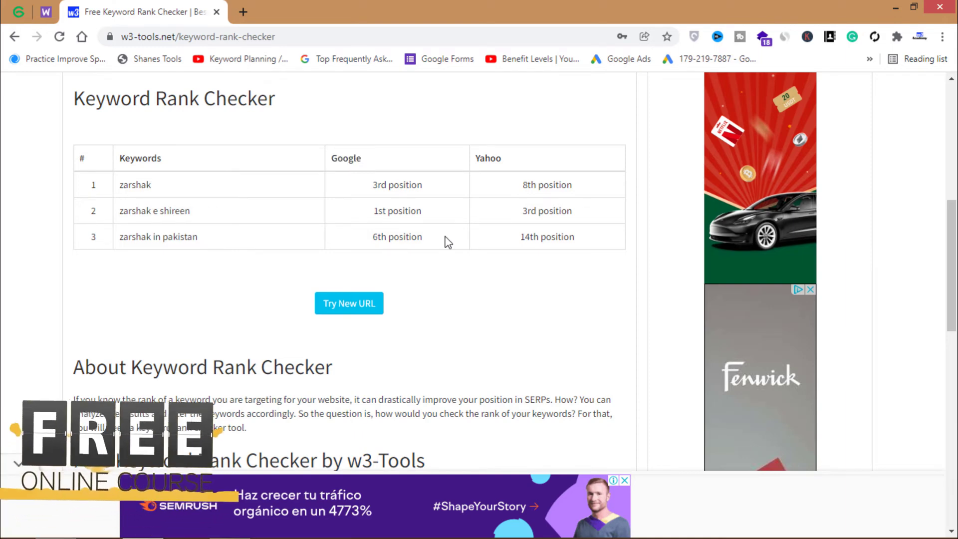
{"action": "key", "text": "F5"}
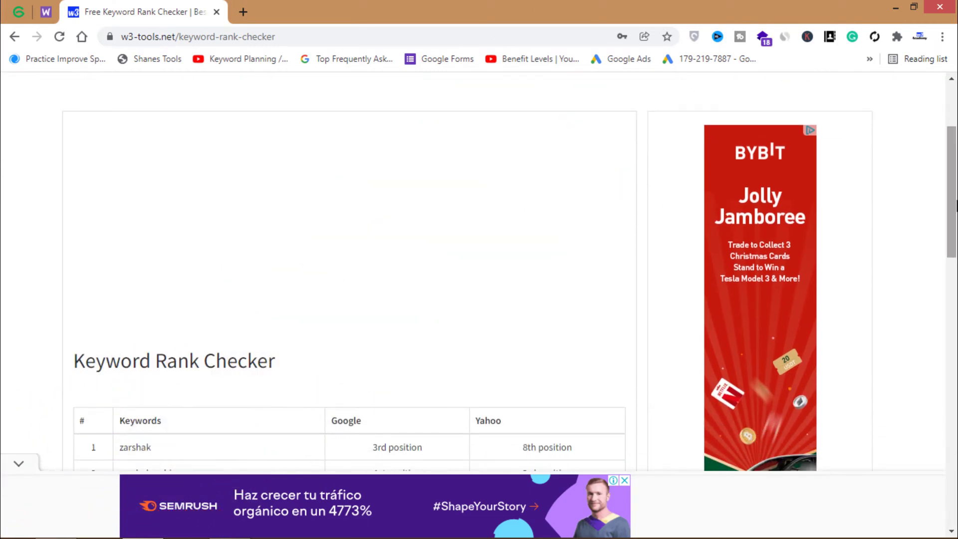
{"action": "scroll", "coordinate": [412, 349], "scroll_direction": "down", "scroll_amount": 2}
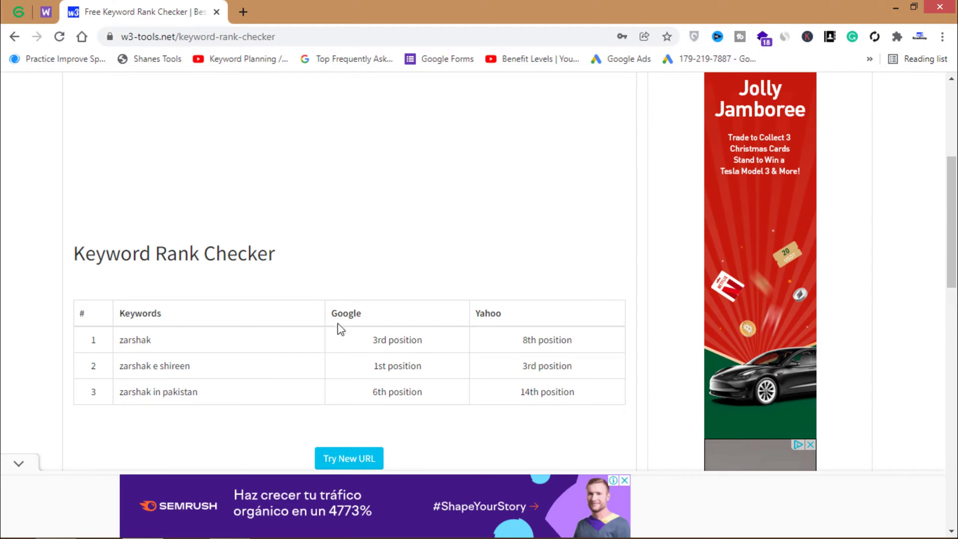
{"action": "left_click", "coordinate": [243, 12]}
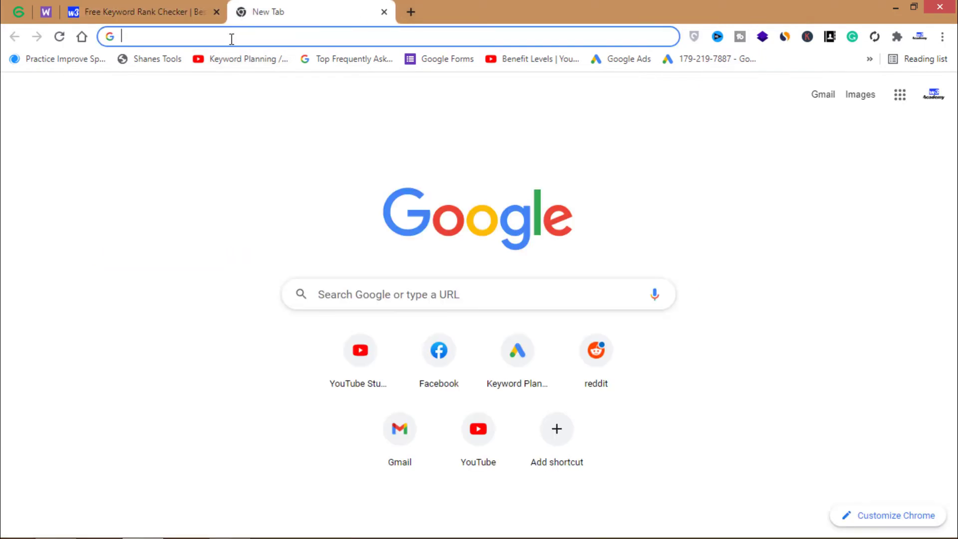
- Go to thehoth.com/search-engine-rankings and scroll down to the empty Target URL field
{"action": "type", "text": "the"}
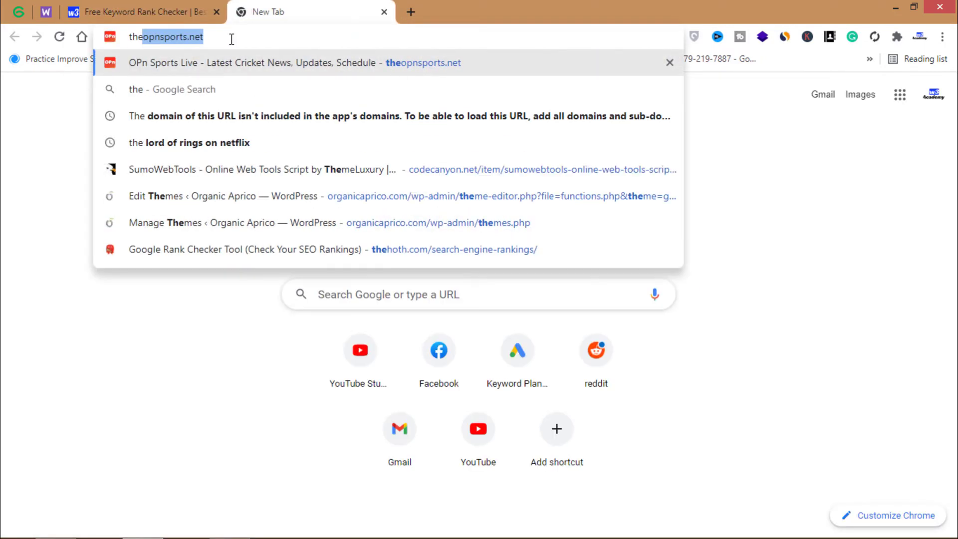
{"action": "type", "text": "hot"}
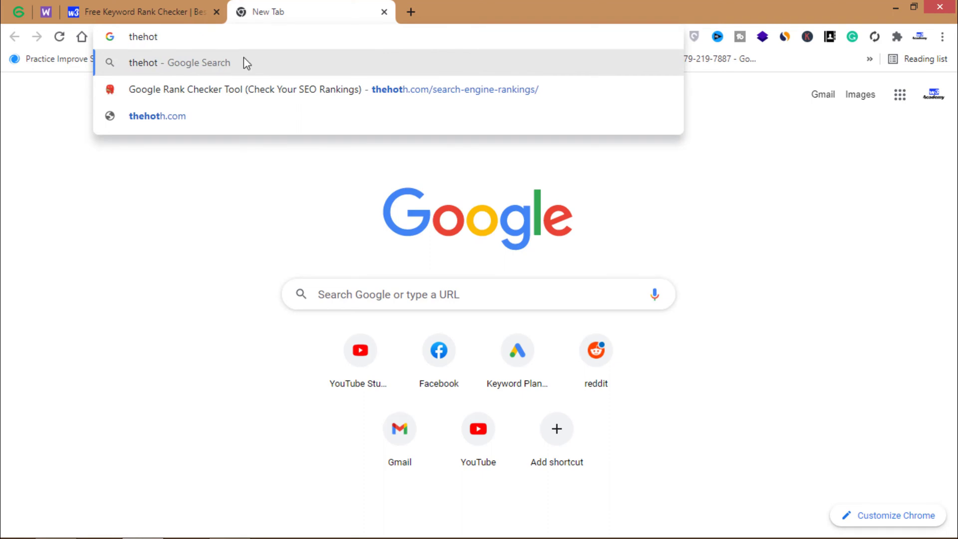
{"action": "left_click", "coordinate": [451, 96]}
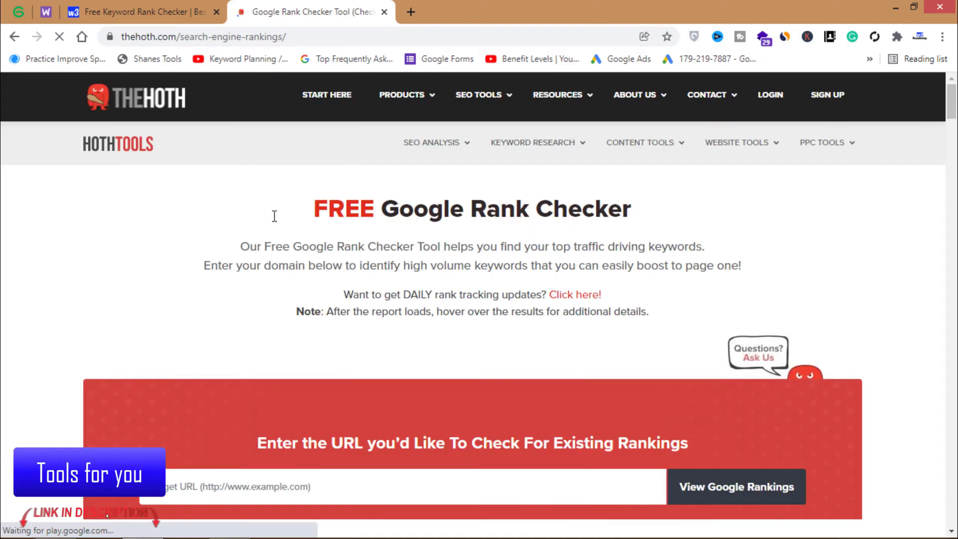
{"action": "left_click_drag", "start_coordinate": [274, 214], "coordinate": [632, 239]}
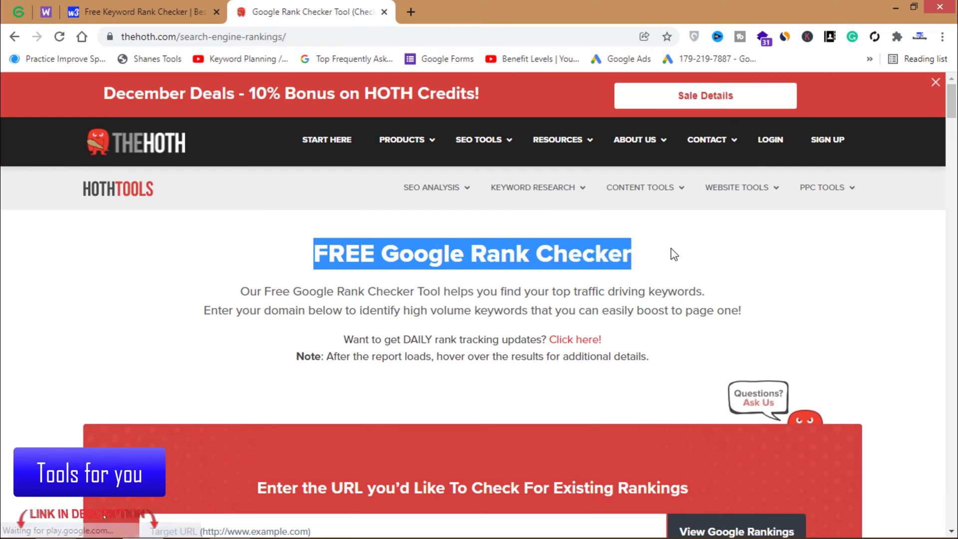
{"action": "left_click", "coordinate": [940, 107]}
{"action": "scroll", "coordinate": [939, 107], "scroll_direction": "down", "scroll_amount": 5}
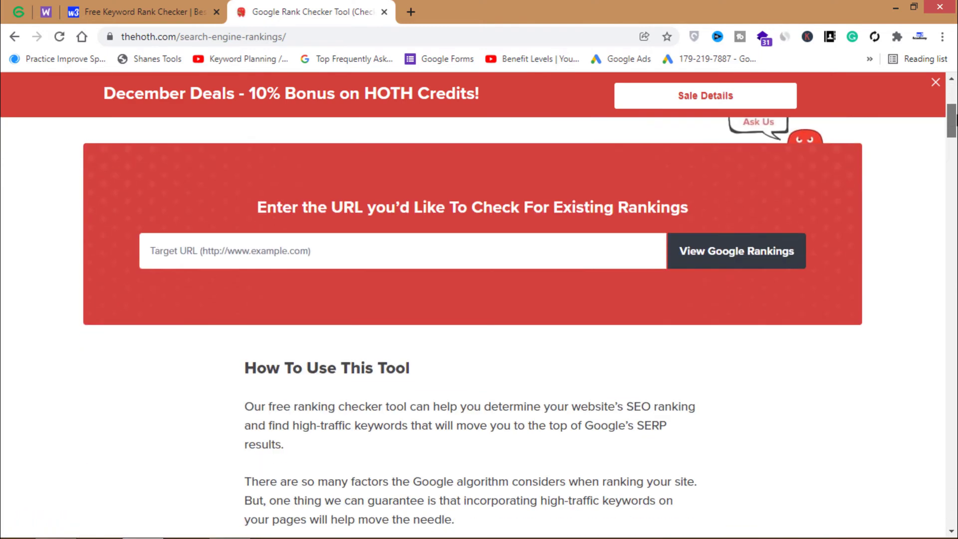
- Check Google rankings for organicaprico.com and scroll through the results table
{"action": "type", "text": "organicaprico.com"}
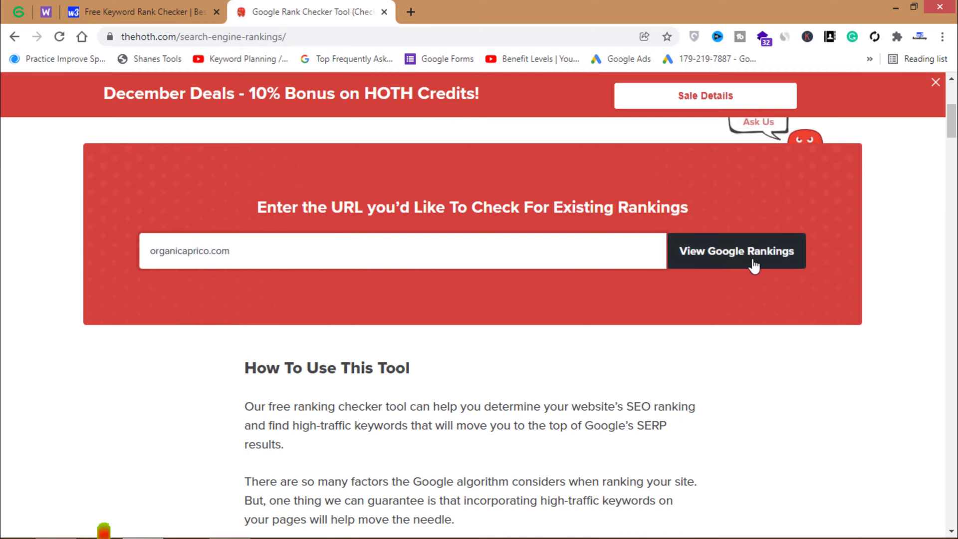
{"action": "left_click", "coordinate": [709, 263]}
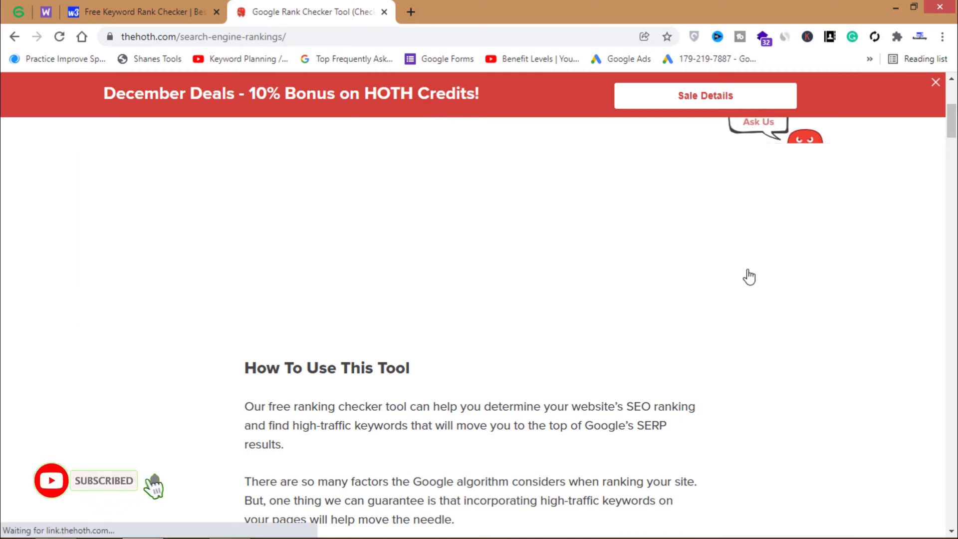
{"action": "left_click_drag", "start_coordinate": [950, 131], "coordinate": [954, 172]}
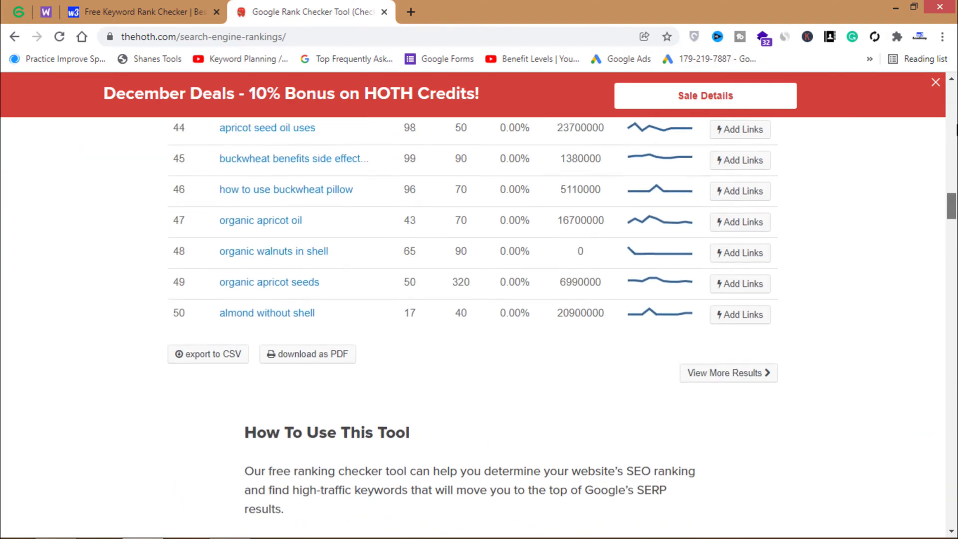
{"action": "scroll", "coordinate": [955, 97], "scroll_direction": "up", "scroll_amount": 12}
{"action": "scroll", "coordinate": [955, 97], "scroll_direction": "up", "scroll_amount": 19}
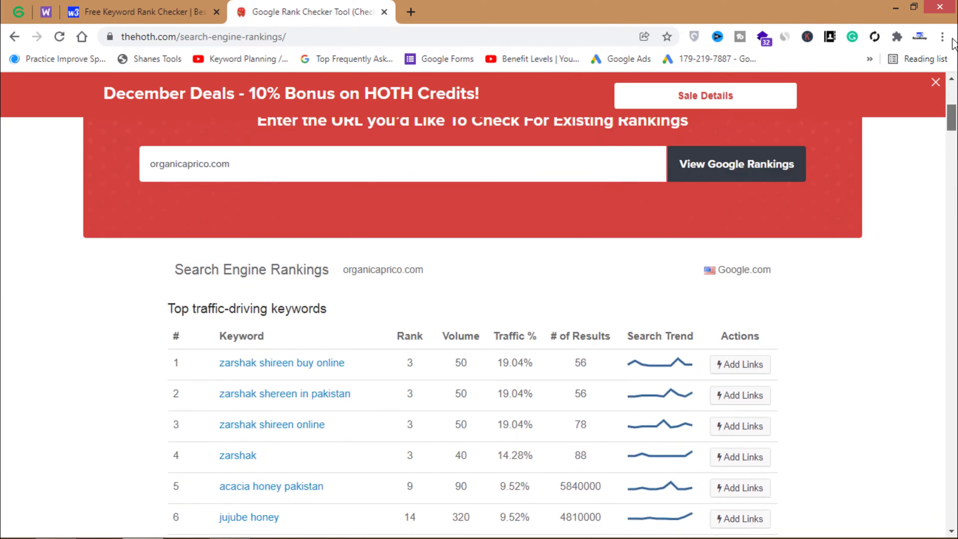
- Inspect details of the ranking rows, then minimize Chrome to the desktop
{"action": "mouse_move", "coordinate": [275, 366]}
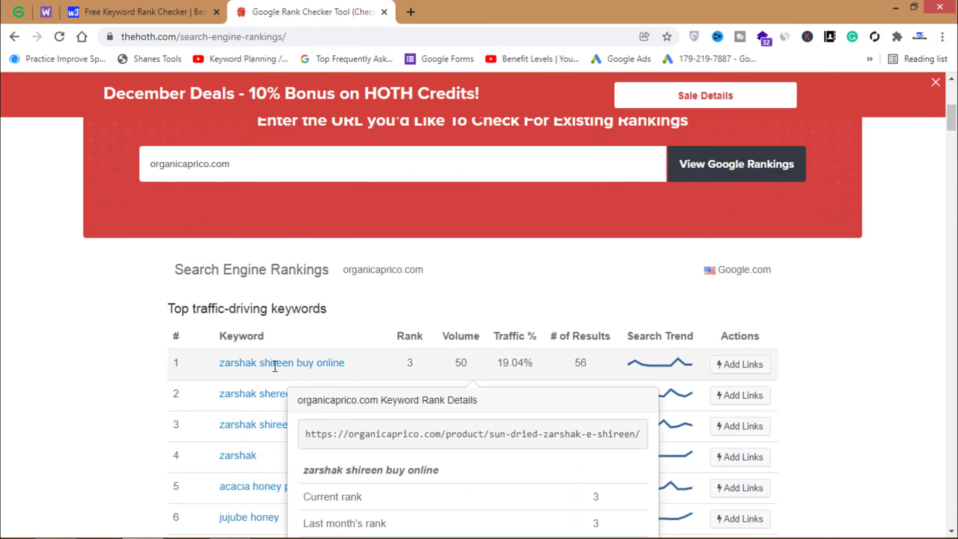
{"action": "mouse_move", "coordinate": [271, 424]}
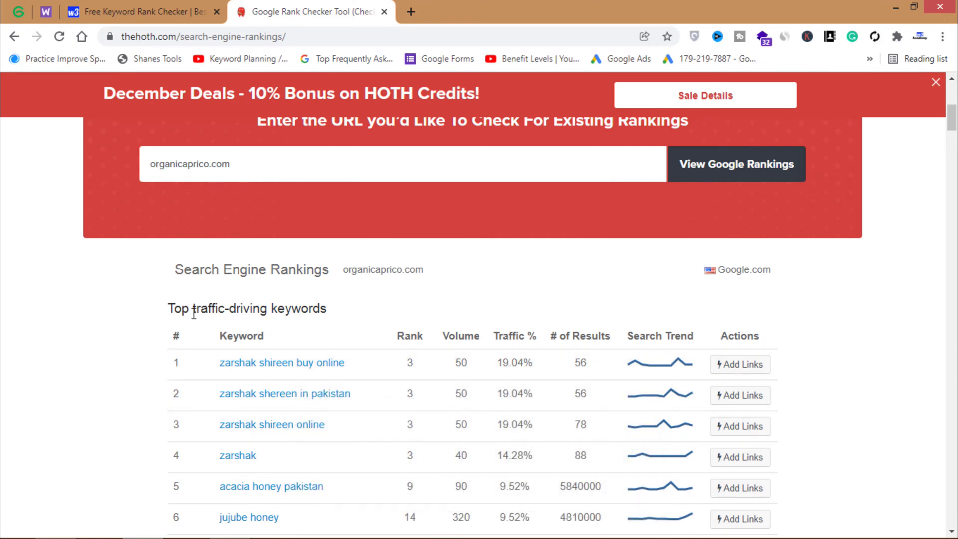
{"action": "mouse_move", "coordinate": [413, 360]}
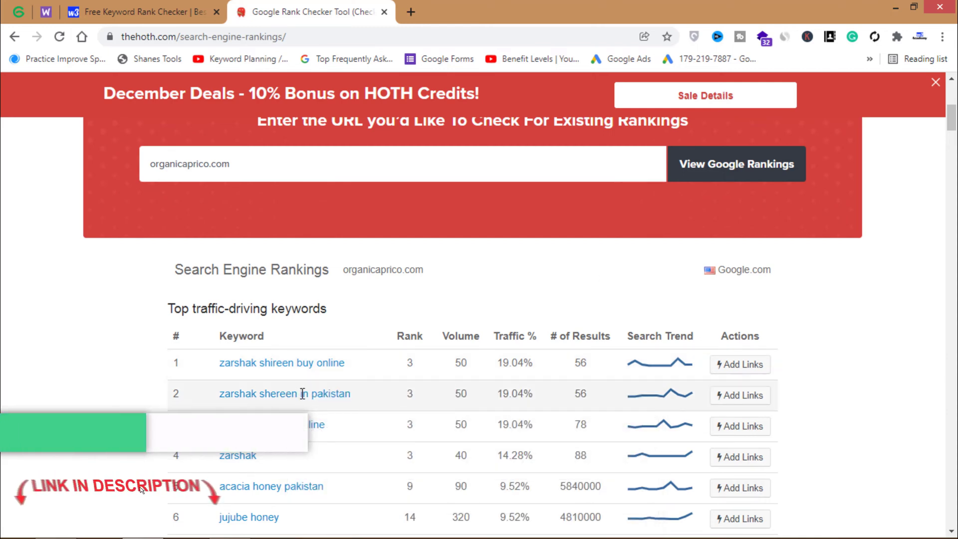
{"action": "mouse_move", "coordinate": [246, 489]}
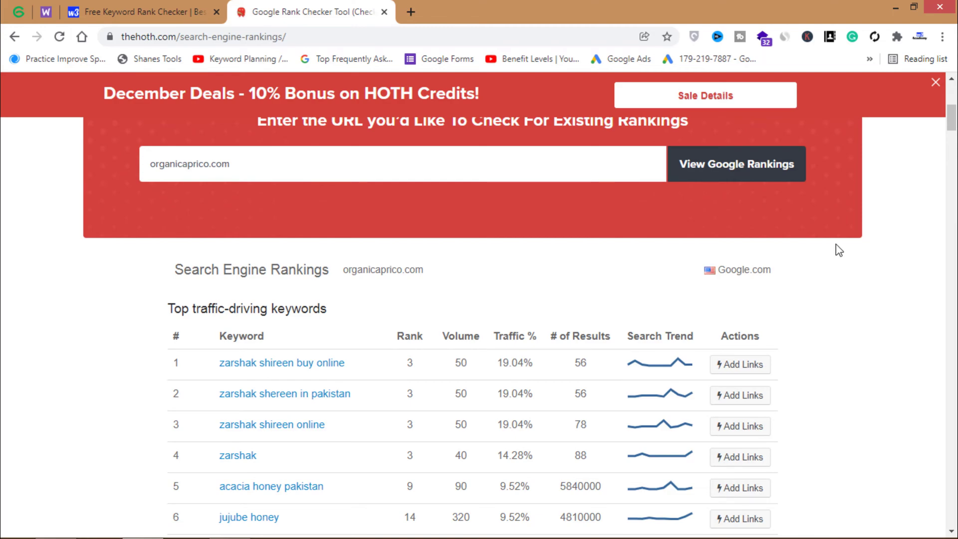
{"action": "mouse_move", "coordinate": [952, 125]}
{"action": "left_mouse_down"}
{"action": "mouse_move", "coordinate": [954, 147]}
{"action": "mouse_move", "coordinate": [954, 112]}
{"action": "mouse_move", "coordinate": [954, 221]}
{"action": "mouse_move", "coordinate": [954, 116]}
{"action": "left_mouse_up"}
{"action": "mouse_move", "coordinate": [954, 111]}
{"action": "left_mouse_down"}
{"action": "mouse_move", "coordinate": [954, 103]}
{"action": "mouse_move", "coordinate": [953, 125]}
{"action": "left_mouse_up"}
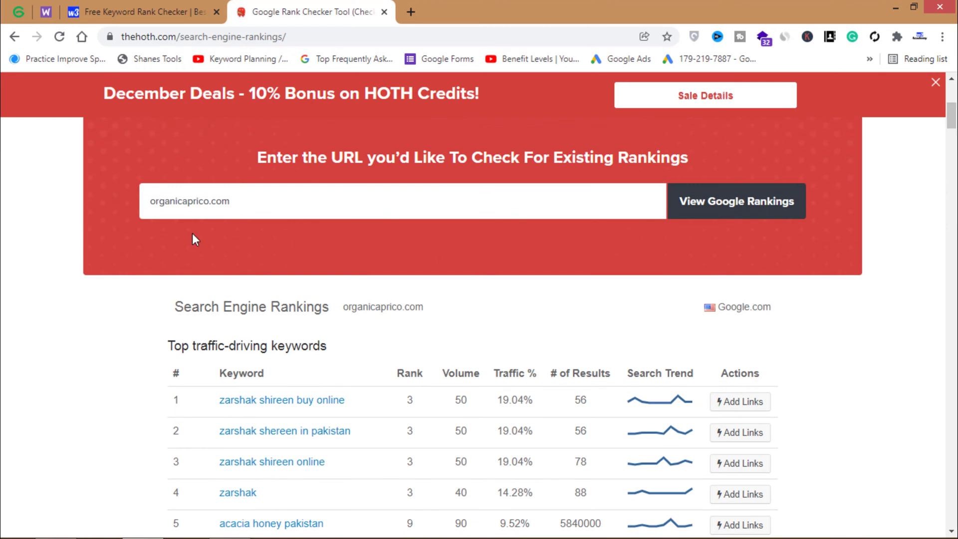
{"action": "left_click", "coordinate": [895, 7]}
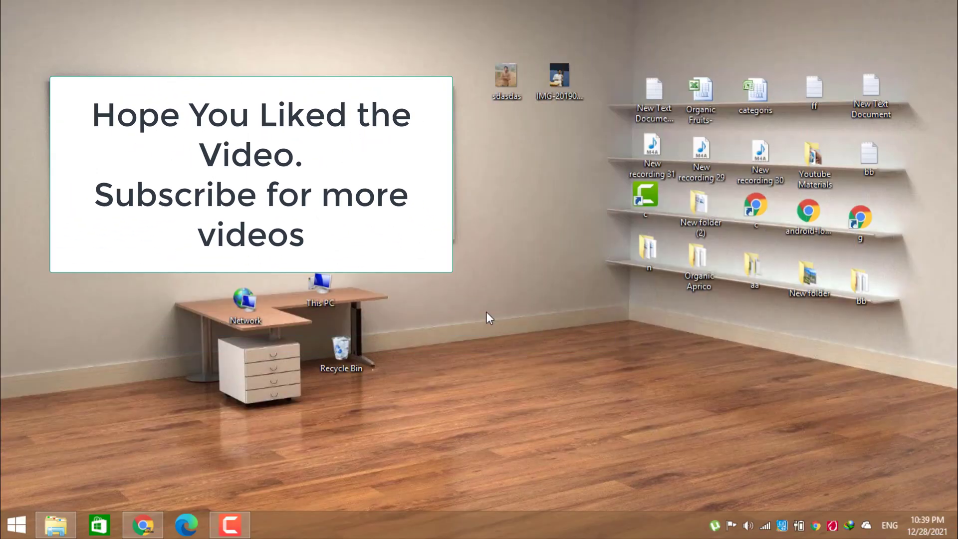